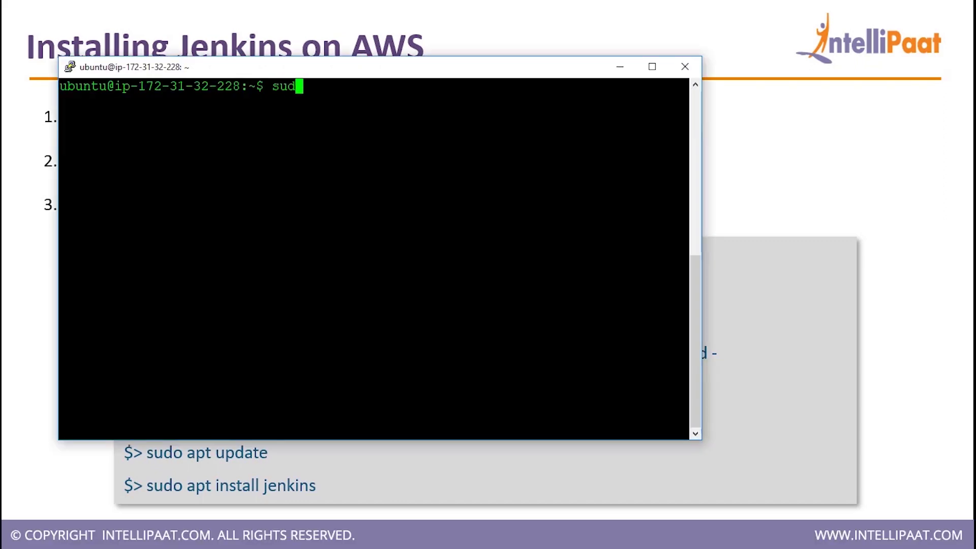
{"action": "type", "text": "o apt-get"}
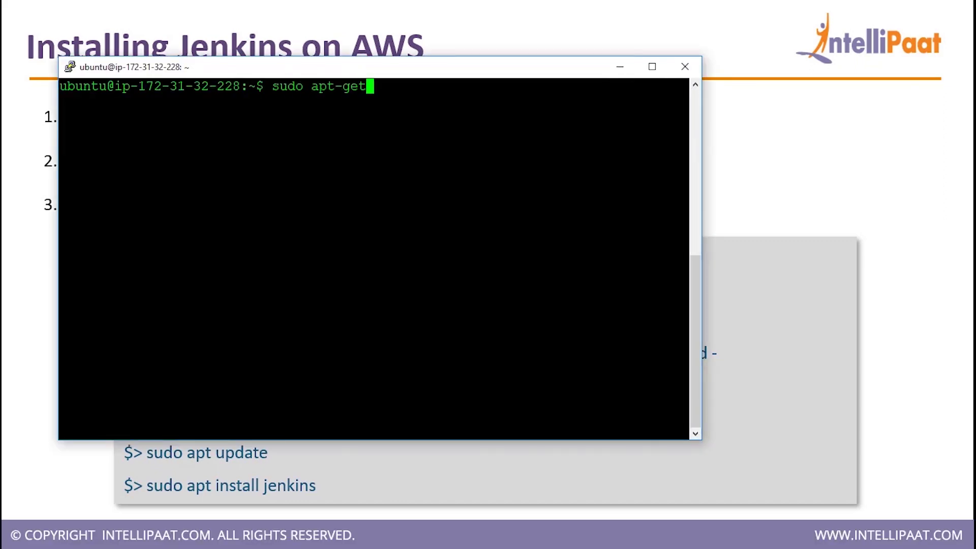
{"action": "type", "text": " update"}
Step: Run sudo apt-get update to refresh the server's package lists
{"action": "key", "text": "Return"}
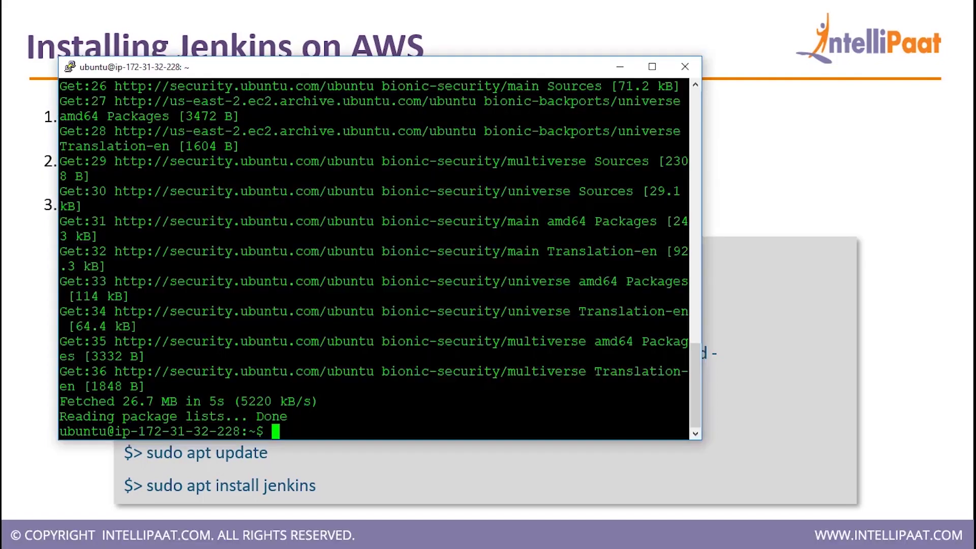
{"action": "type", "text": "sudo apt"}
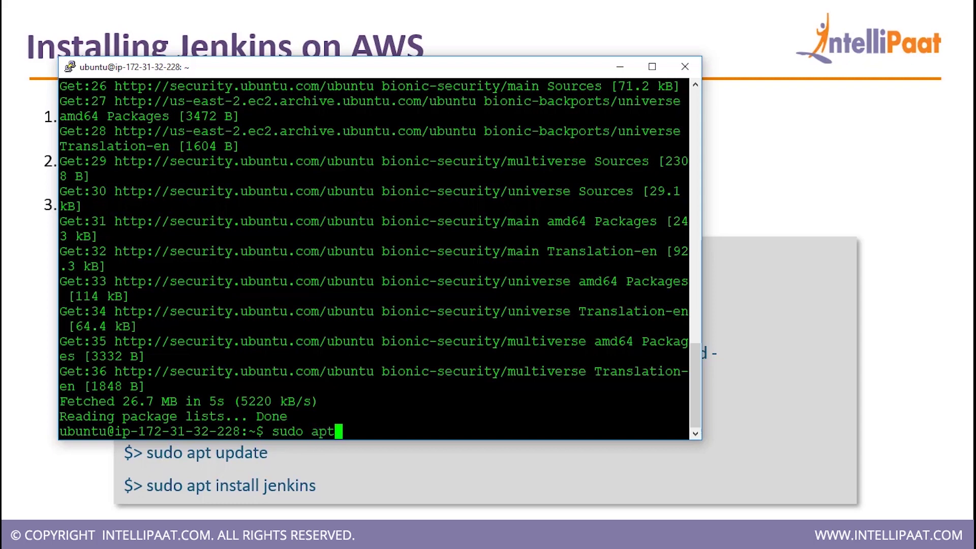
{"action": "type", "text": "-get install open"}
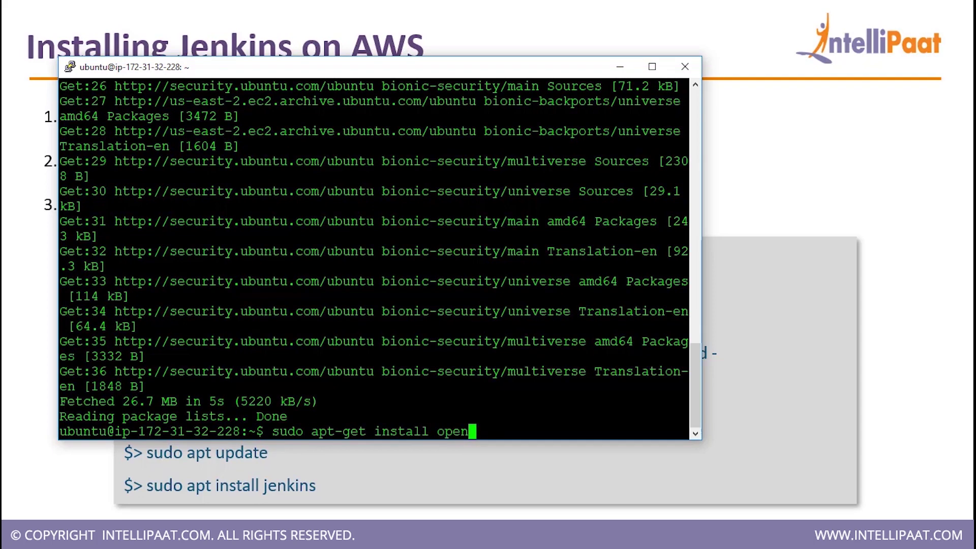
Step: Install openjdk-8-jdk with sudo apt-get, confirming the package download
{"action": "key", "text": "alt+Tab"}
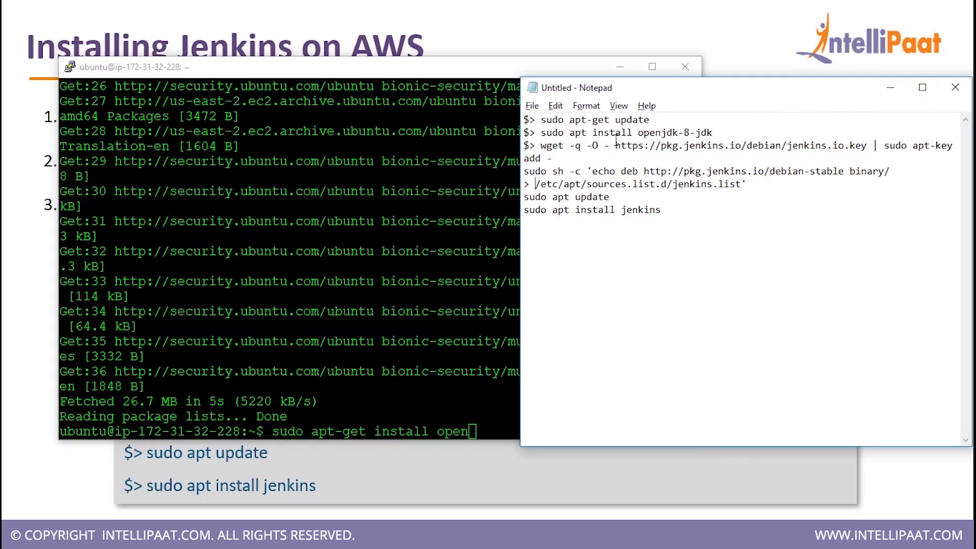
{"action": "key", "text": "alt+Tab"}
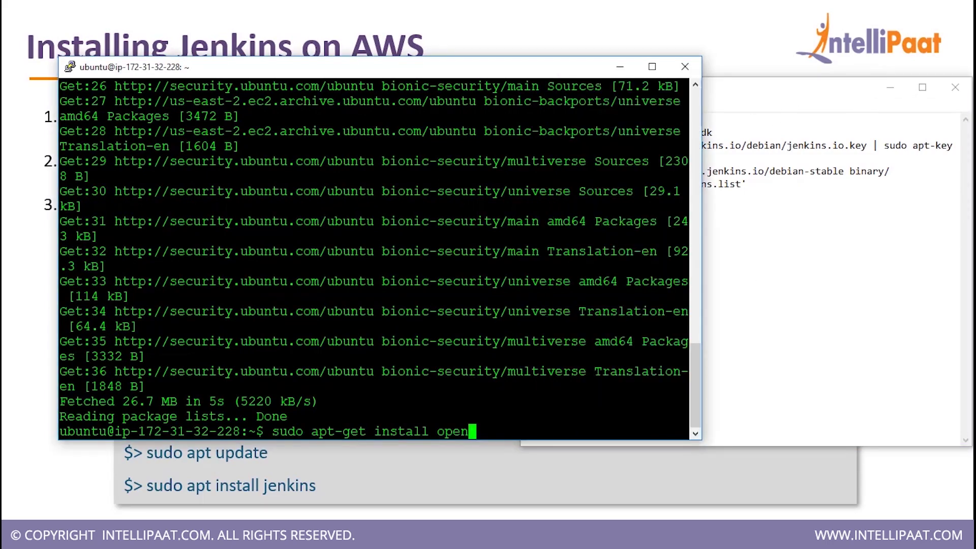
{"action": "type", "text": "jdk-"}
{"action": "type", "text": "8-jdk"}
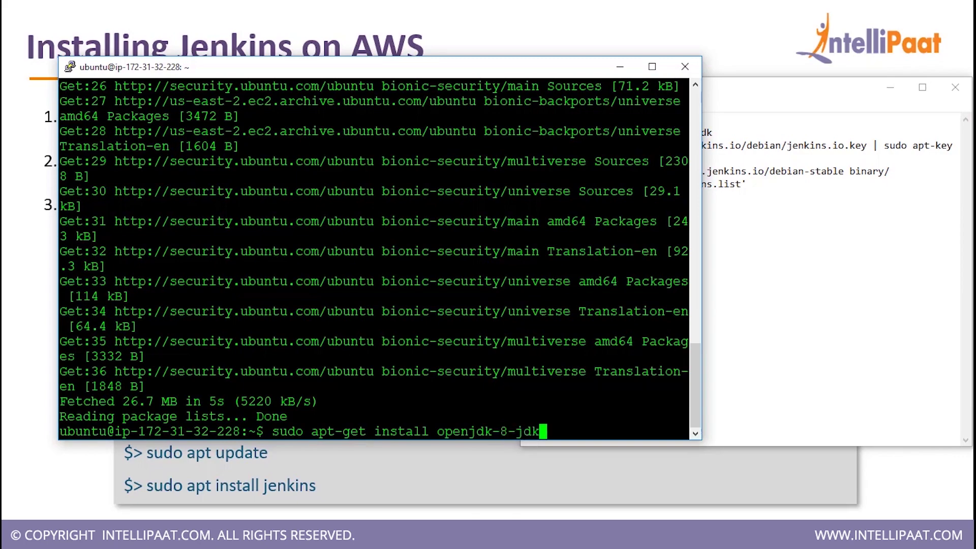
{"action": "key", "text": "Return"}
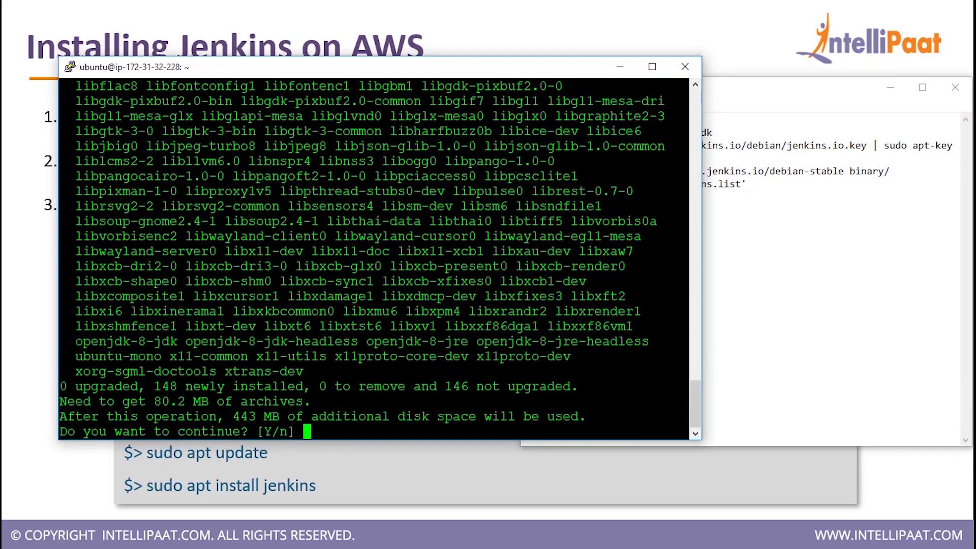
{"action": "type", "text": "y"}
{"action": "key", "text": "Return"}
Step: Select the Jenkins key-import wget command in the notes while Java installs
{"action": "key", "text": "alt+Tab"}
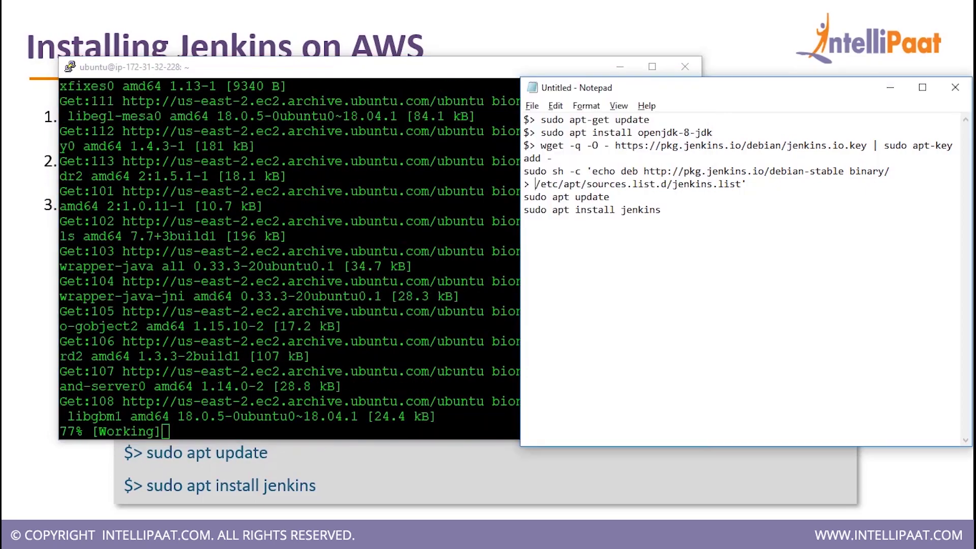
{"action": "double_click", "coordinate": [551, 145]}
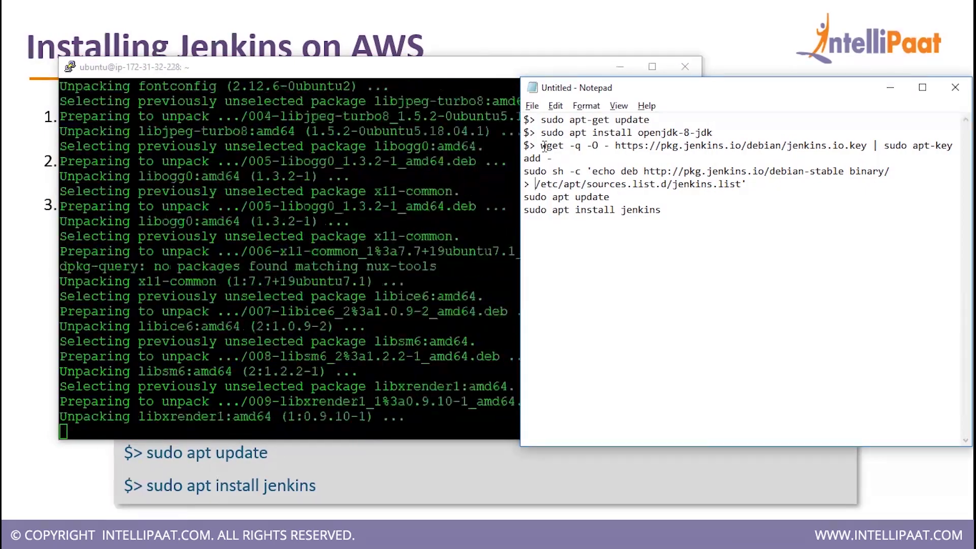
{"action": "left_click_drag", "start_coordinate": [560, 150], "coordinate": [561, 157]}
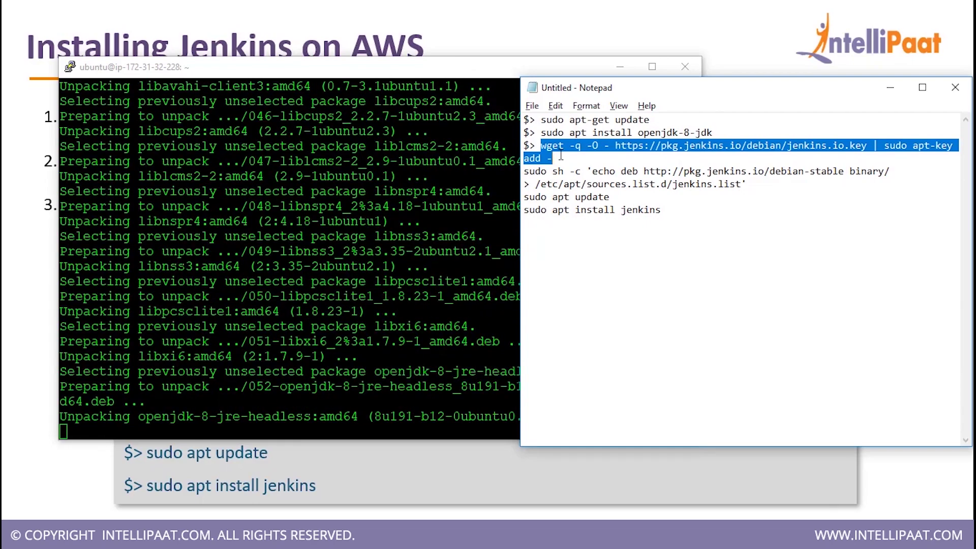
{"action": "key", "text": "alt+Tab"}
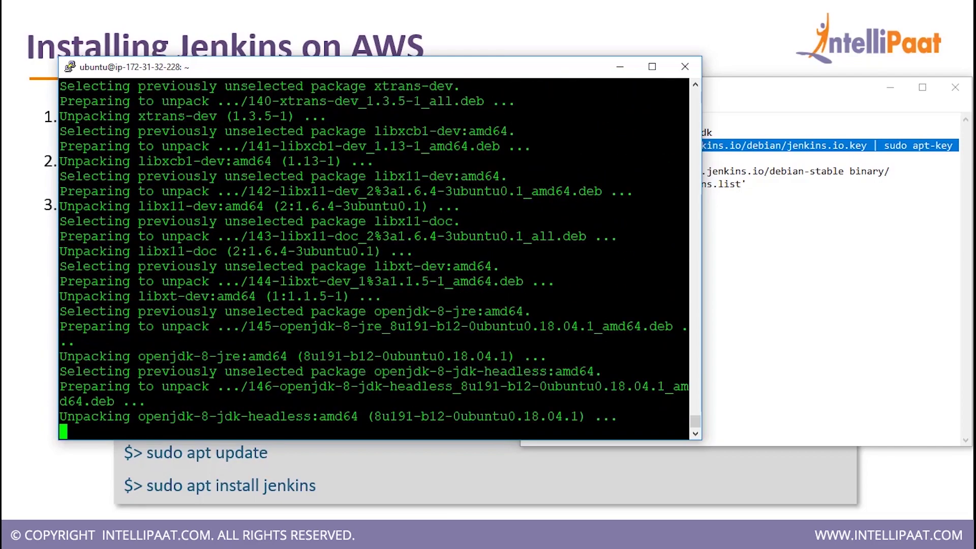
Step: Clear the terminal and run the pasted wget | sudo apt-key add command
{"action": "key", "text": "ctrl+l"}
{"action": "left_click_drag", "start_coordinate": [448, 73], "coordinate": [434, 65]}
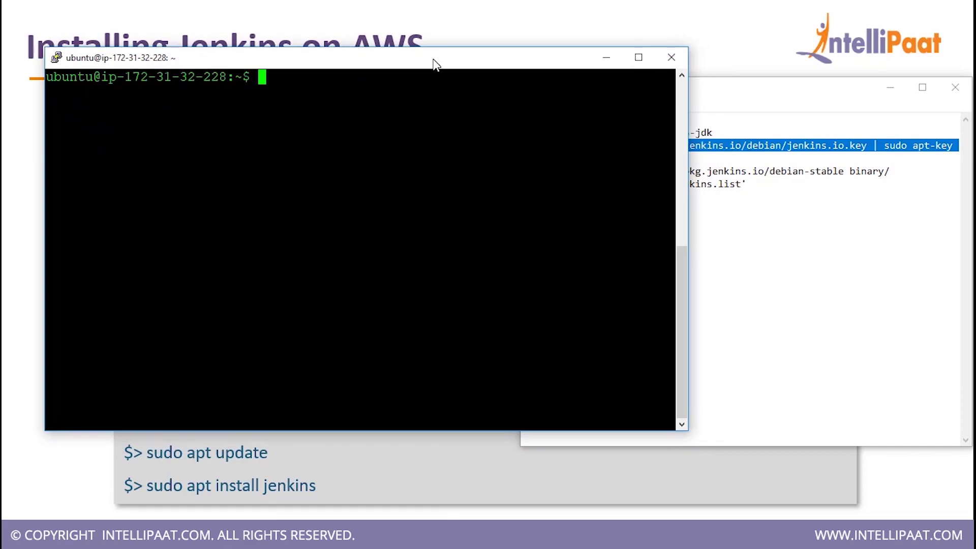
{"action": "type", "text": "wget -q -O - https://pkg.jenkins.io/debian/jenkins.io.key | sudo apt-key add -"}
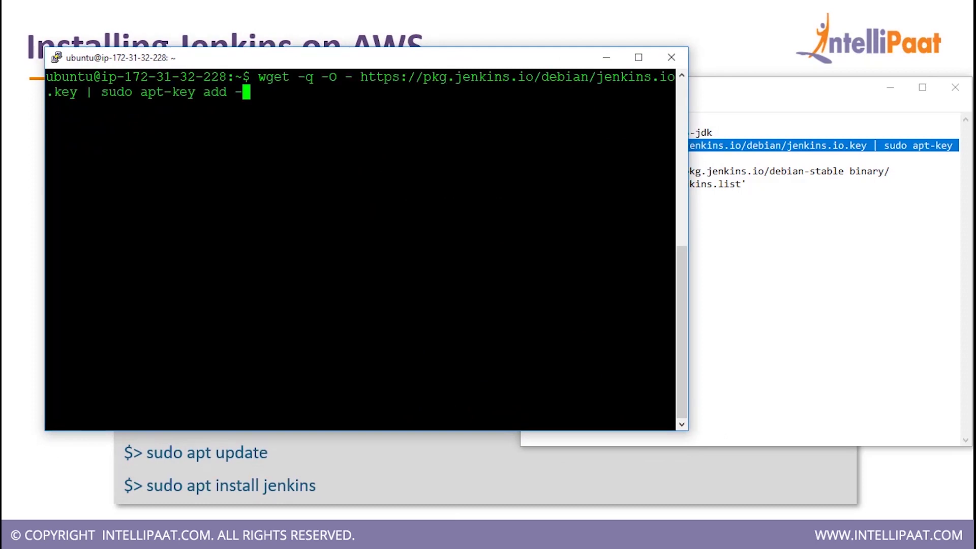
{"action": "key", "text": "Return"}
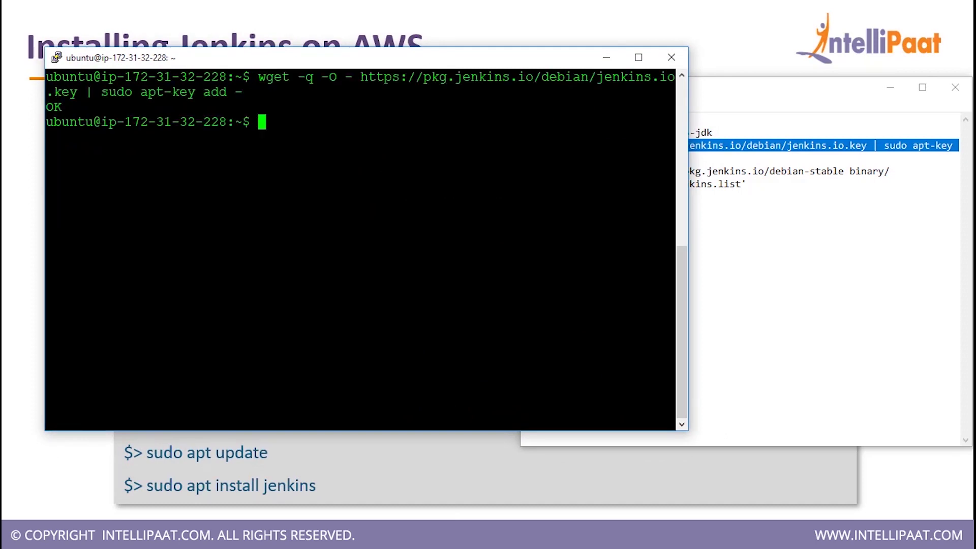
Step: Paste the first line of the repository command, then abort the broken entry
{"action": "key", "text": "alt+Tab"}
{"action": "left_click", "coordinate": [572, 171]}
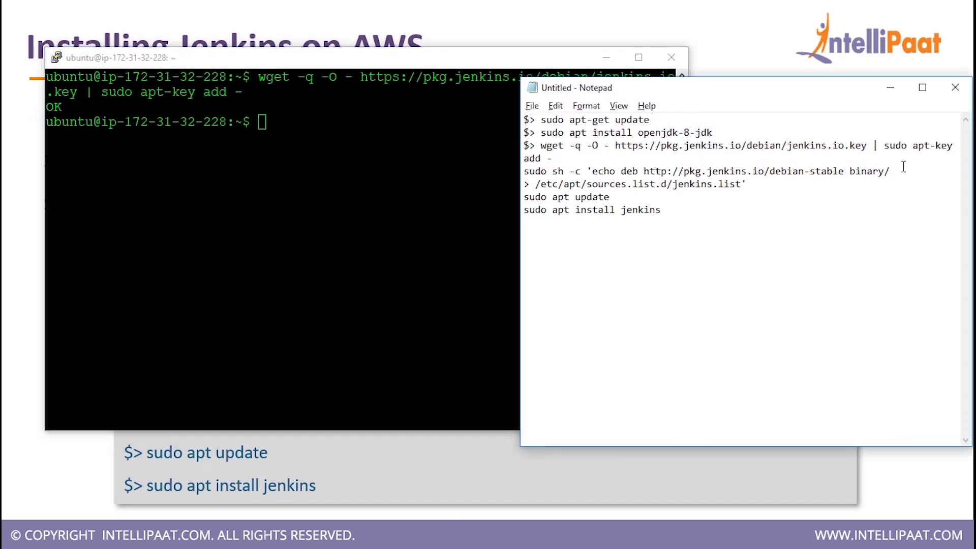
{"action": "left_click_drag", "start_coordinate": [898, 171], "coordinate": [525, 172]}
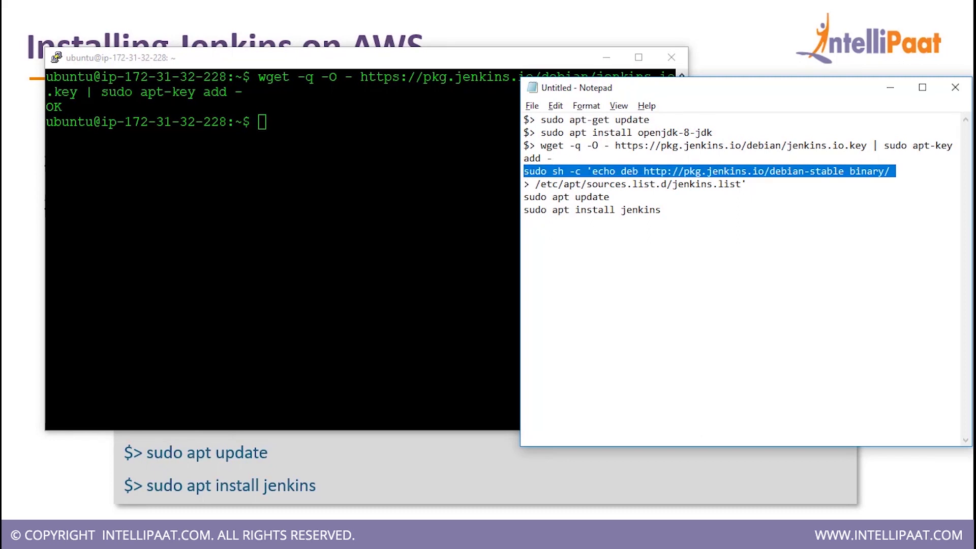
{"action": "key", "text": "ctrl+c"}
{"action": "key", "text": "alt+Tab"}
{"action": "right_click", "coordinate": [517, 176]}
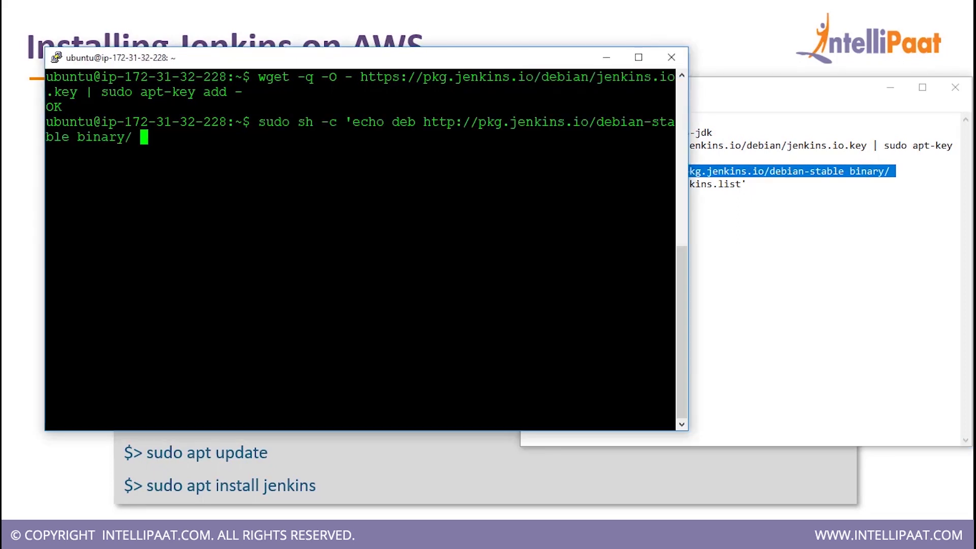
{"action": "key", "text": "Return"}
{"action": "type", "text": "'"}
{"action": "key", "text": "Return"}
{"action": "left_click", "coordinate": [547, 165]}
Step: Copy the full two-line repository command and run it to write jenkins.list
{"action": "key", "text": "BackSpace"}
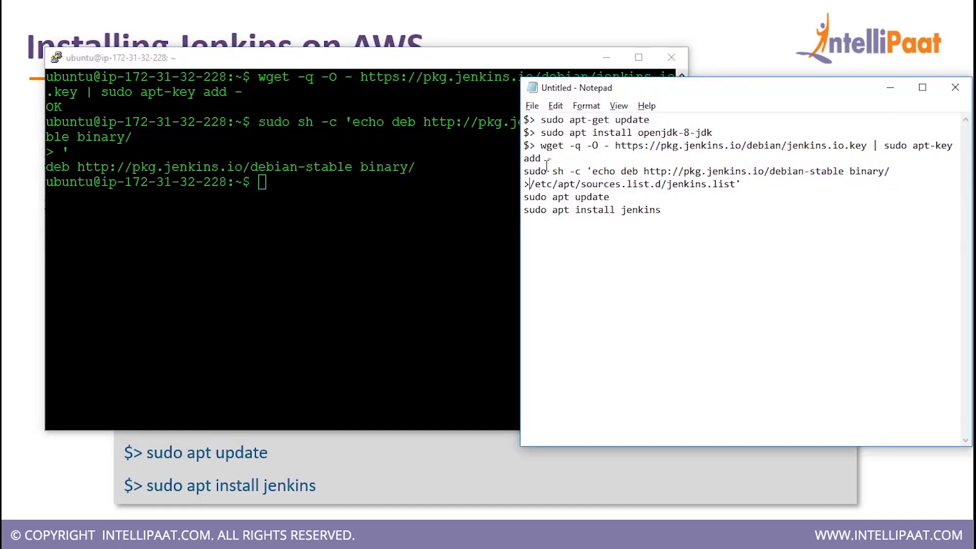
{"action": "left_click_drag", "start_coordinate": [524, 171], "coordinate": [793, 184]}
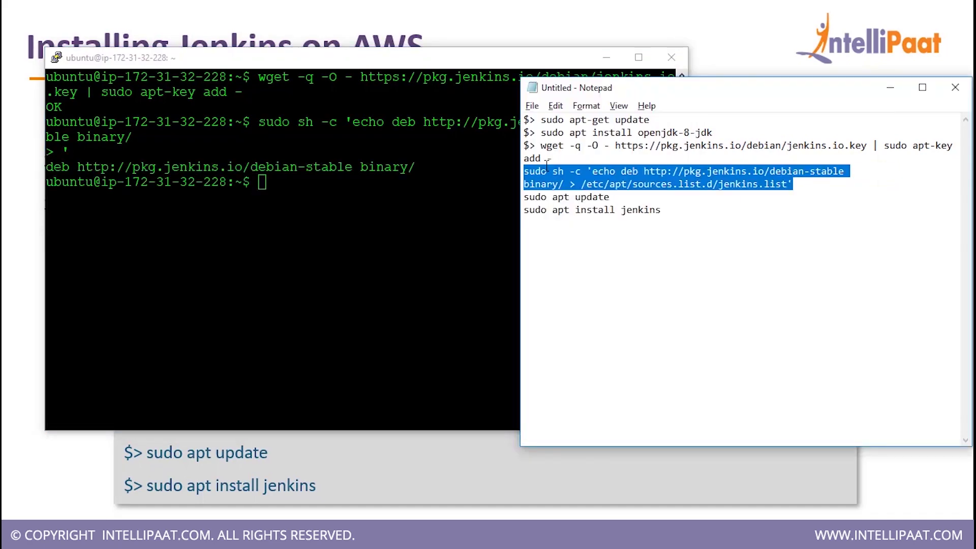
{"action": "key", "text": "ctrl+c"}
{"action": "left_click", "coordinate": [457, 267]}
{"action": "key", "text": "shift+Insert"}
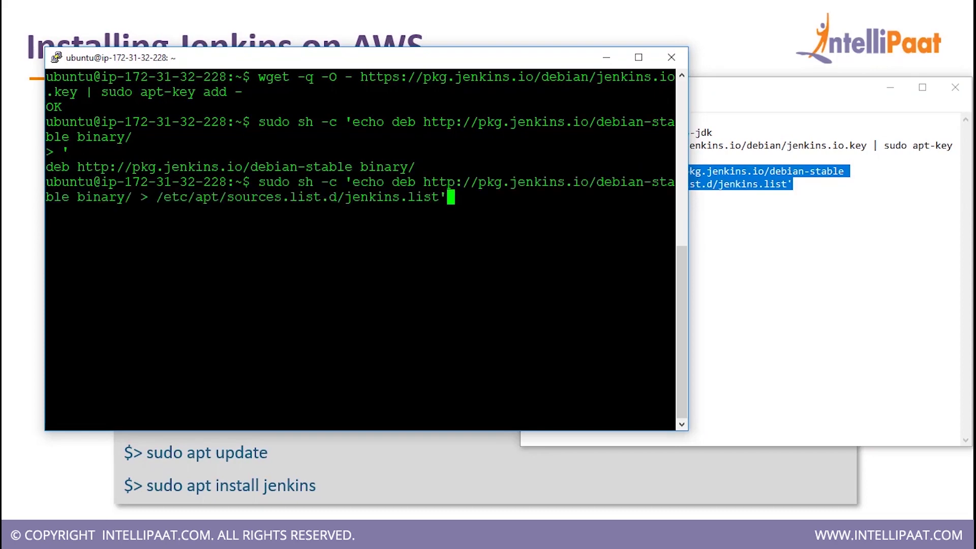
{"action": "key", "text": "Return"}
Step: Select the package-refresh command line in the notes
{"action": "left_click", "coordinate": [763, 88]}
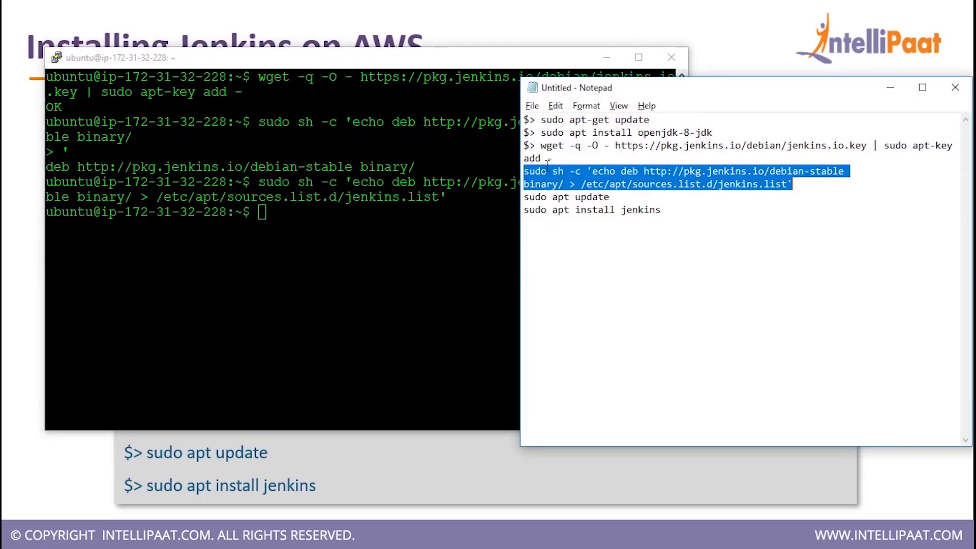
{"action": "double_click", "coordinate": [603, 197]}
{"action": "left_click", "coordinate": [570, 197]}
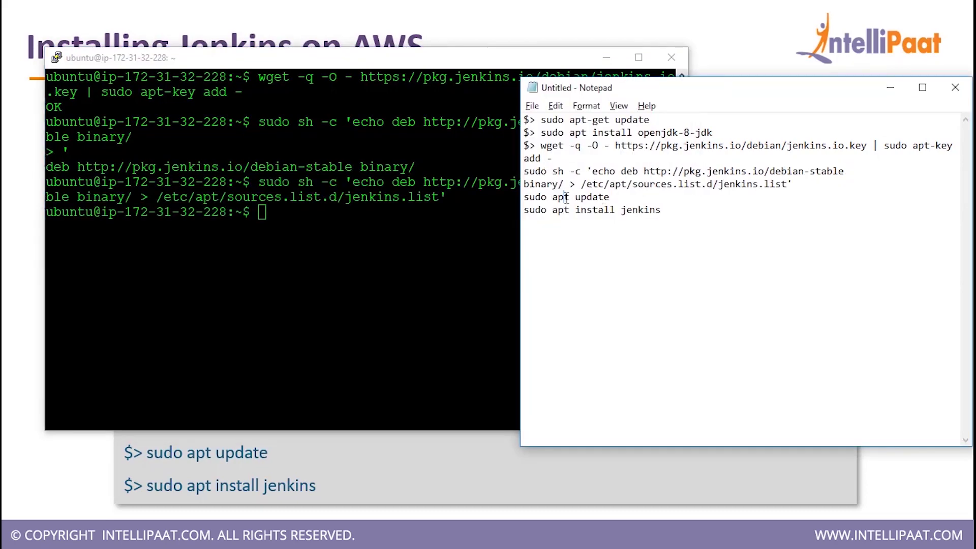
{"action": "left_click_drag", "start_coordinate": [524, 196], "coordinate": [624, 193]}
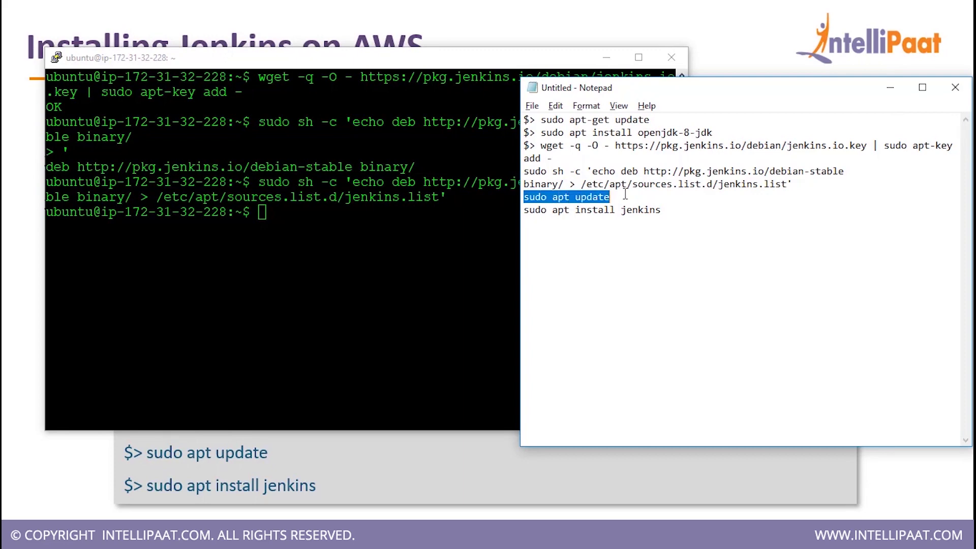
Step: Refresh package lists with the Jenkins source and select the Jenkins install command
{"action": "key", "text": "alt+Tab"}
{"action": "type", "text": "sudo apt update"}
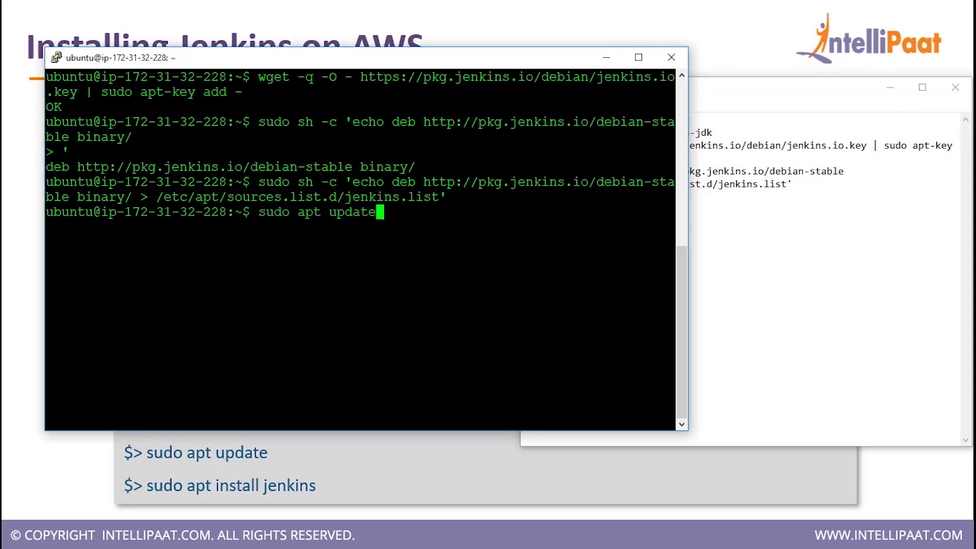
{"action": "key", "text": "Return"}
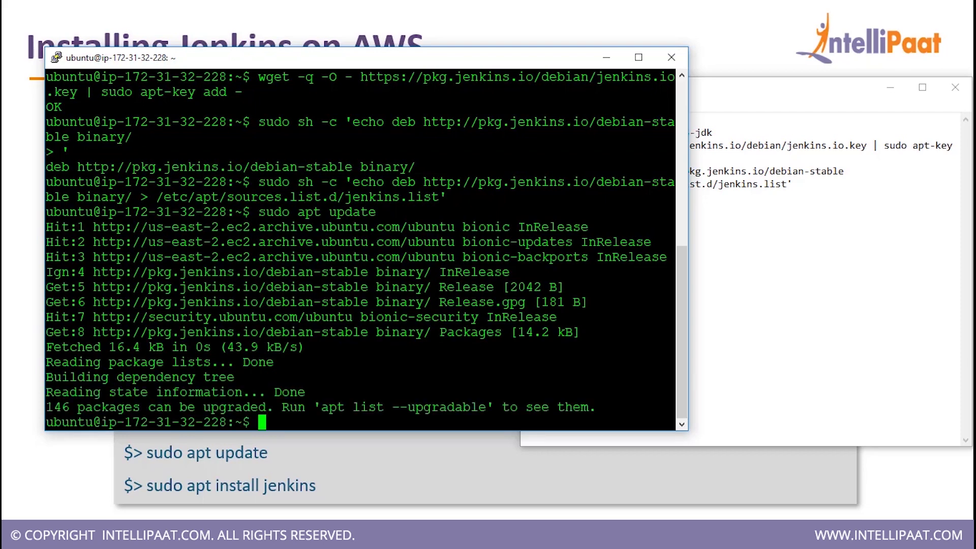
{"action": "double_click", "coordinate": [226, 272]}
{"action": "left_click", "coordinate": [748, 305]}
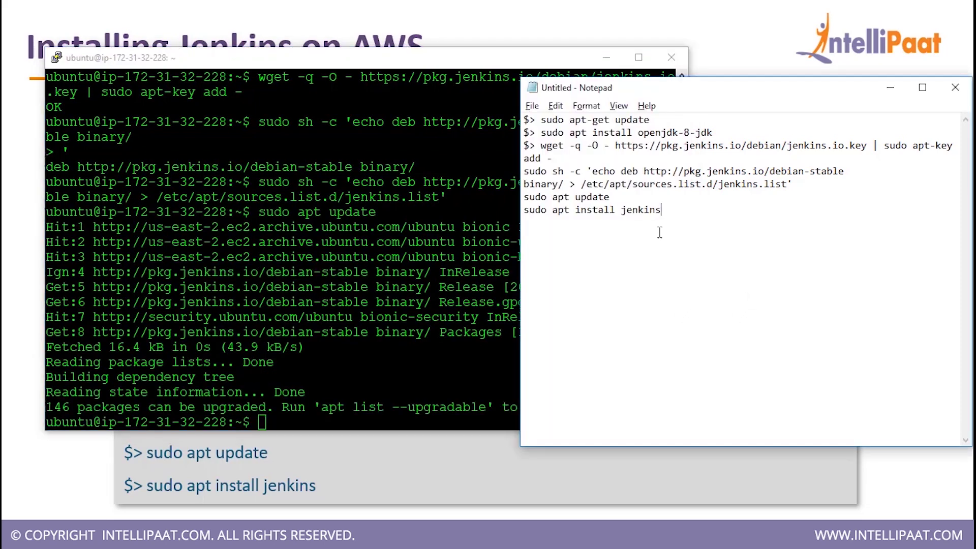
{"action": "left_click_drag", "start_coordinate": [663, 210], "coordinate": [525, 214]}
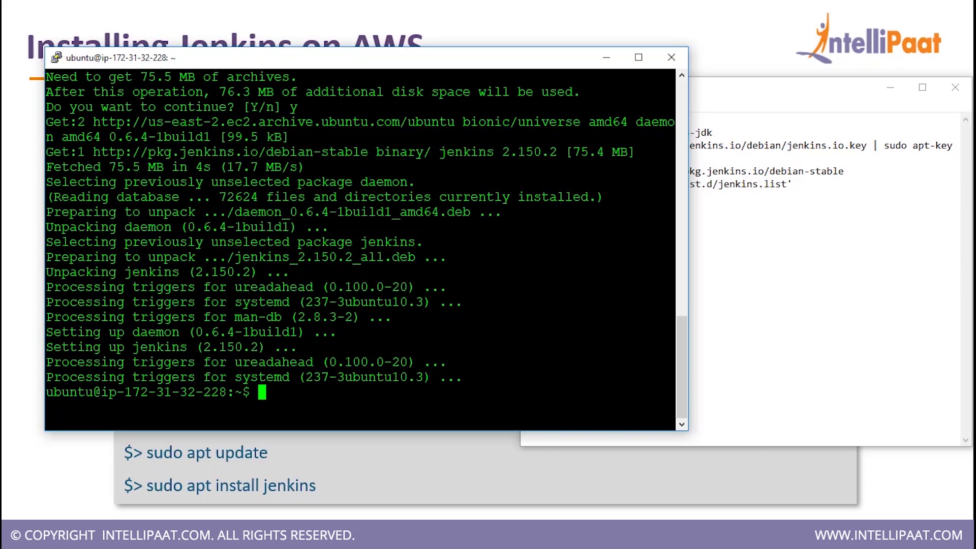
{"action": "type", "text": "service jen"}
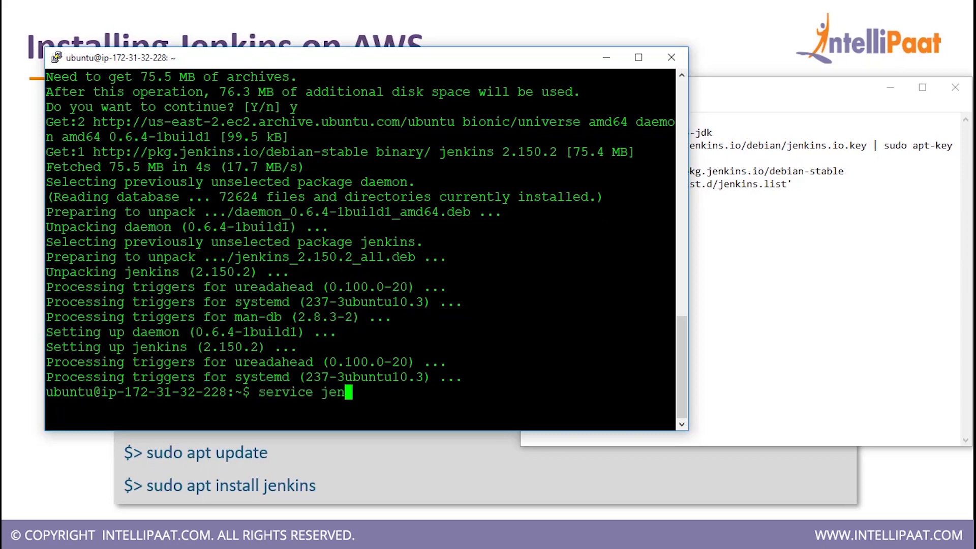
{"action": "type", "text": "kins status"}
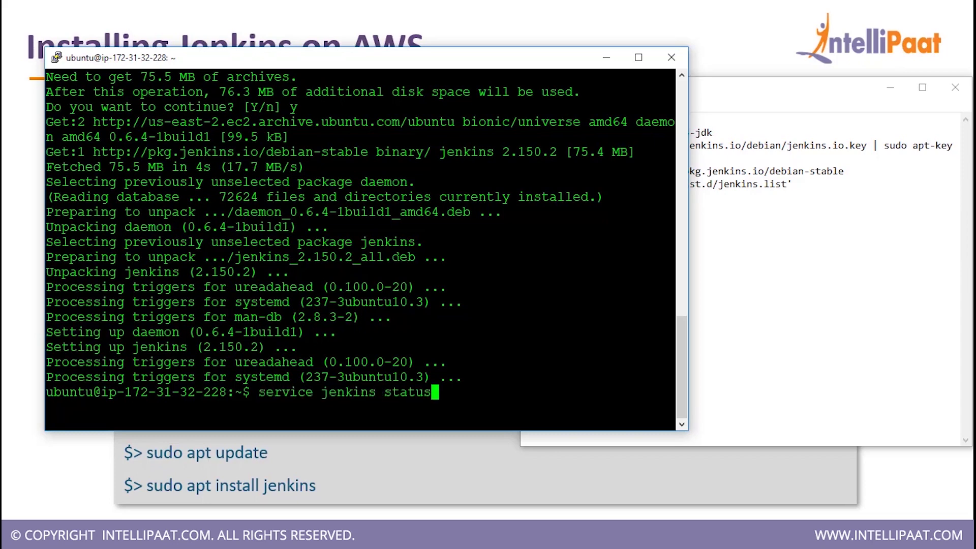
Step: Run service jenkins status, confirm it reports active, and quit the pager
{"action": "key", "text": "Return"}
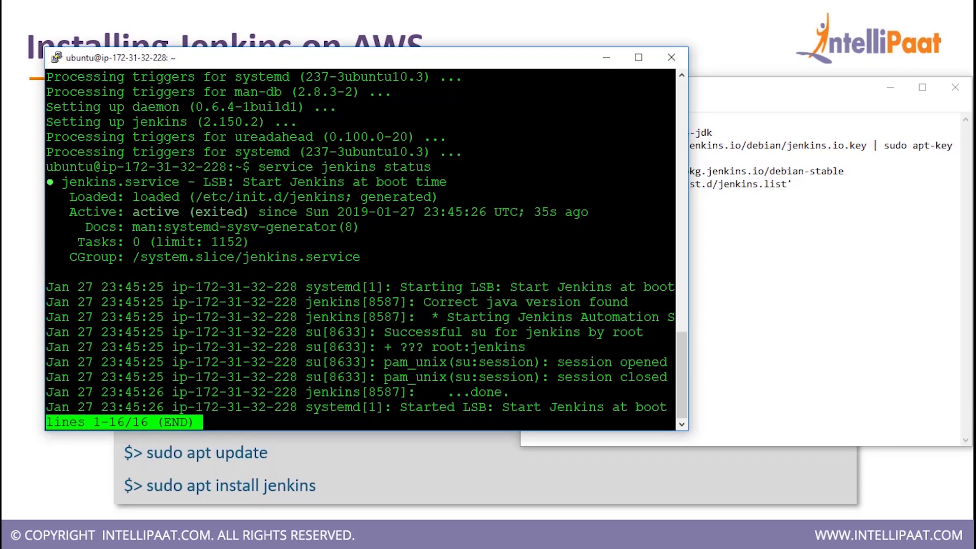
{"action": "double_click", "coordinate": [156, 212]}
{"action": "key", "text": "q"}
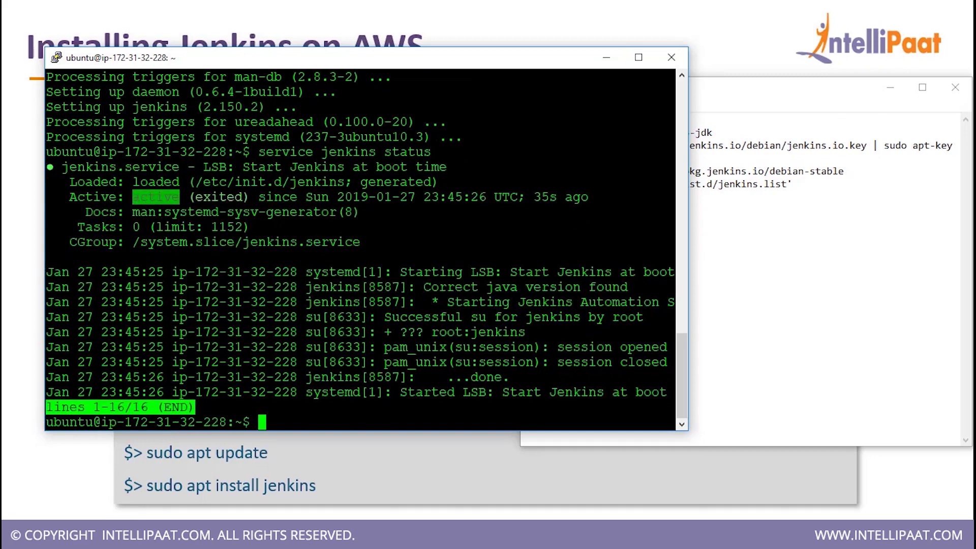
{"action": "key", "text": "alt+Tab"}
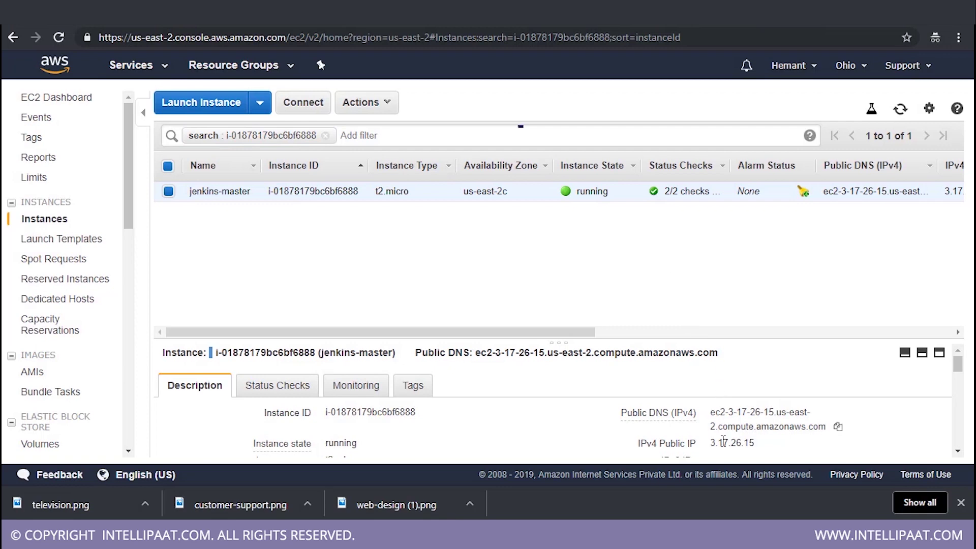
Step: Open the instance's public IP on port 8080 in an incognito window
{"action": "double_click", "coordinate": [725, 443]}
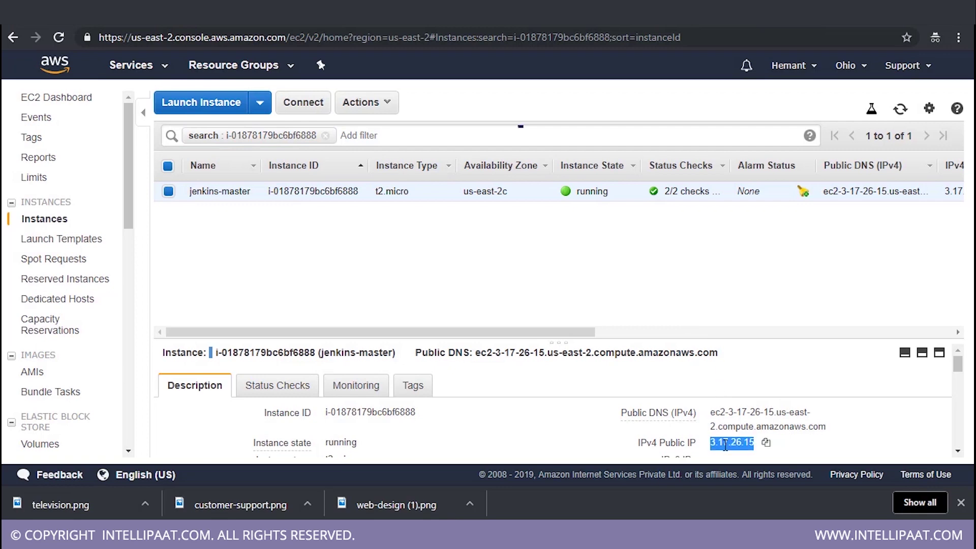
{"action": "key", "text": "ctrl+shift+n"}
{"action": "key", "text": "ctrl+v"}
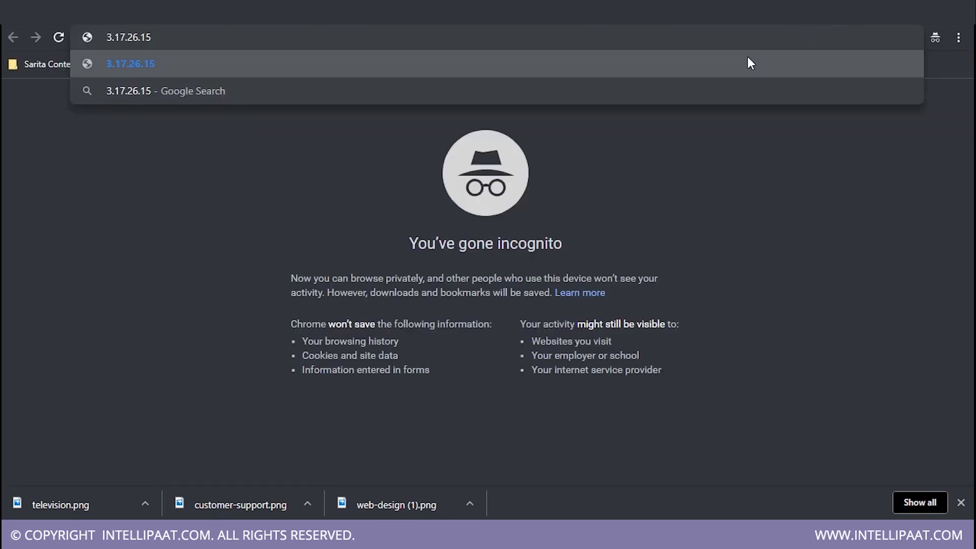
{"action": "type", "text": ":8080"}
{"action": "key", "text": "Return"}
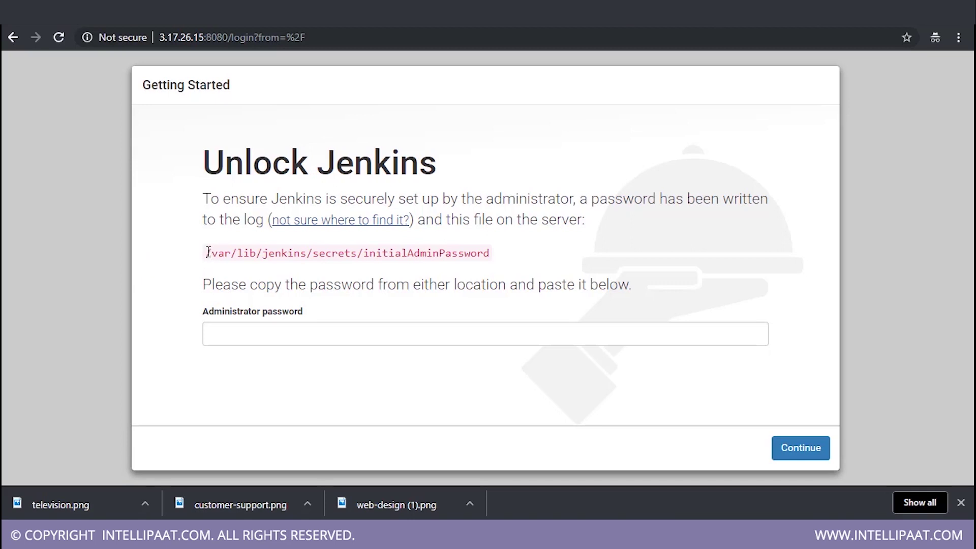
Step: Copy the initialAdminPassword path and try reading it with cat, which is denied
{"action": "left_click_drag", "start_coordinate": [208, 253], "coordinate": [495, 266]}
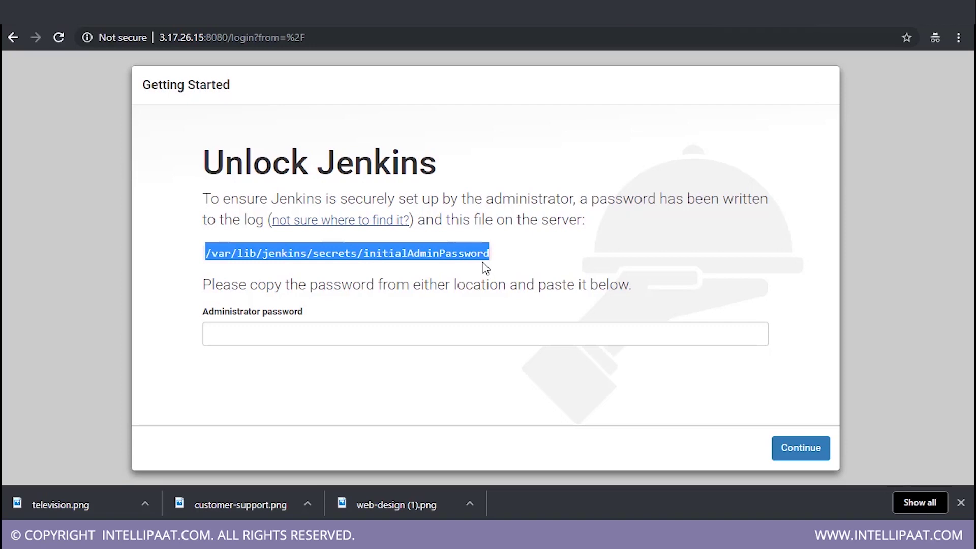
{"action": "key", "text": "alt+Tab"}
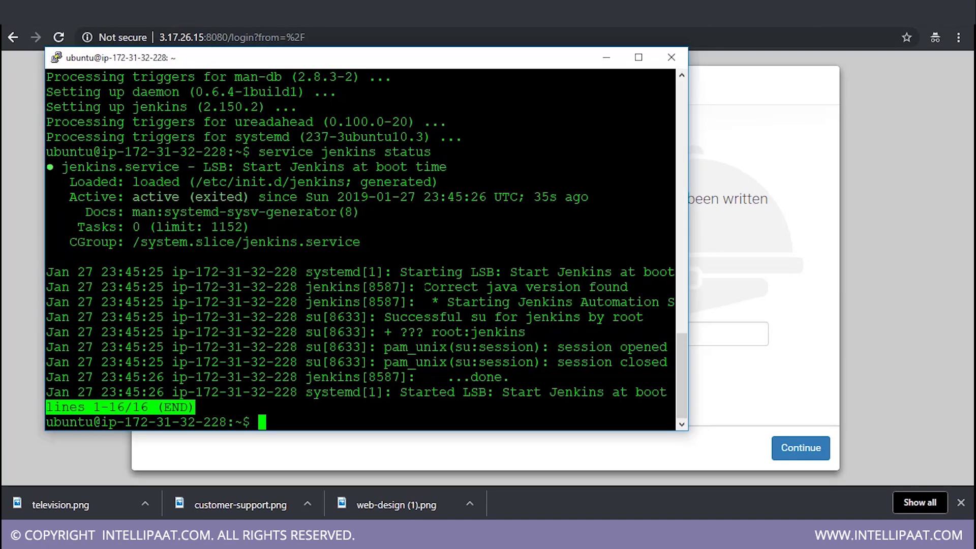
{"action": "type", "text": "ech"}
{"action": "key", "text": "BackSpace"}
{"action": "key", "text": "BackSpace"}
{"action": "key", "text": "BackSpace"}
{"action": "type", "text": "cat "}
{"action": "type", "text": "/var/lib/jenkins/secrets/initialAdminPassword"}
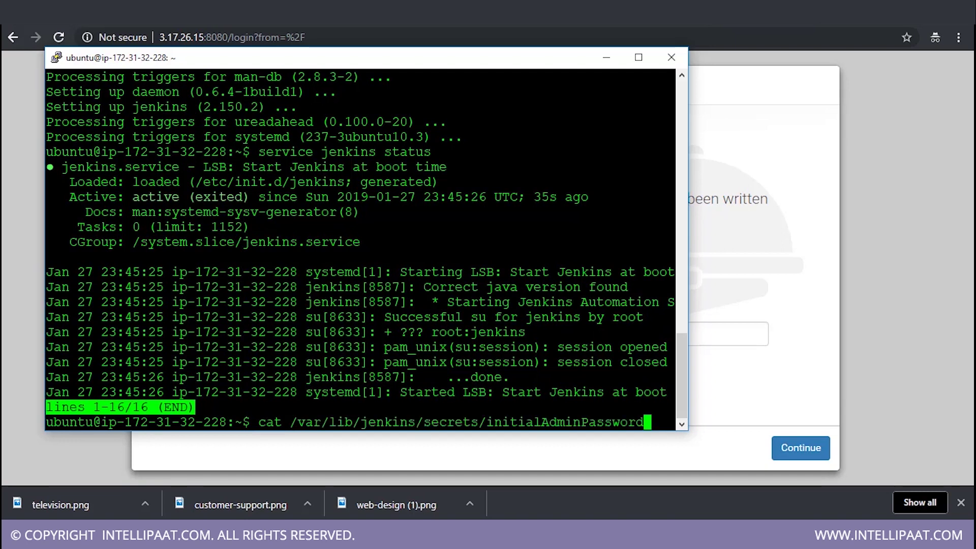
{"action": "key", "text": "Return"}
Step: Rerun the cat command with sudo and select the printed admin password
{"action": "key", "text": "Up"}
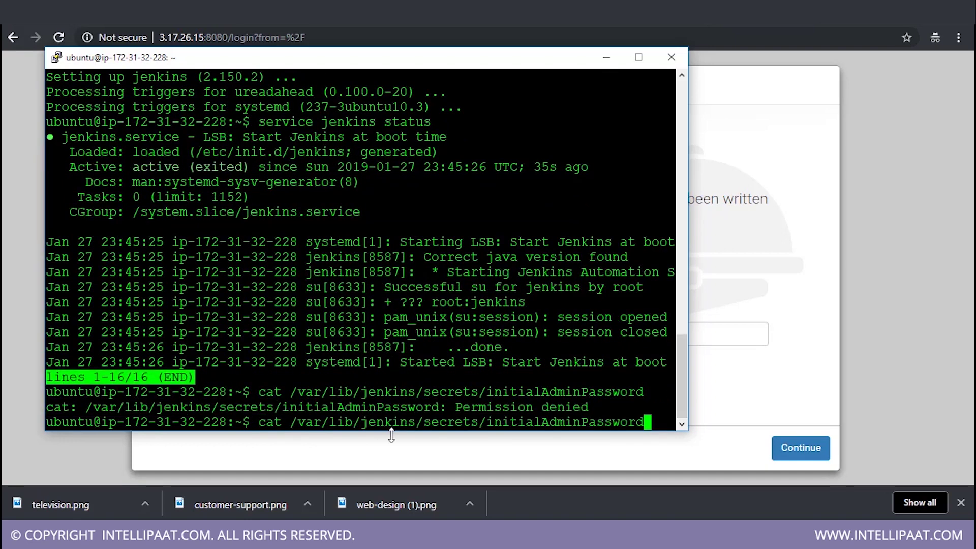
{"action": "key", "text": "Home"}
{"action": "type", "text": "sudo"}
{"action": "key", "text": "Return"}
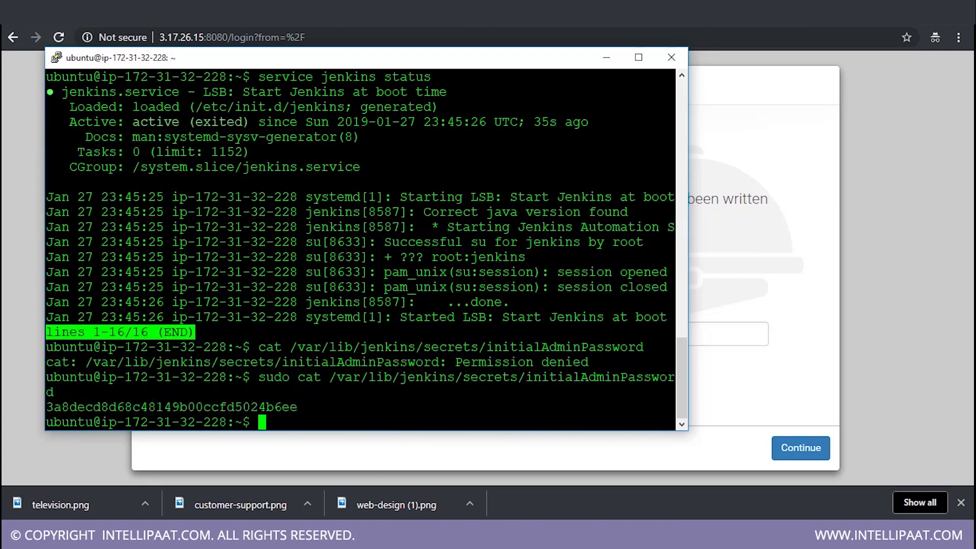
{"action": "double_click", "coordinate": [228, 410]}
Step: Paste the admin password to unlock Jenkins, then choose Install suggested plugins
{"action": "left_click", "coordinate": [727, 393]}
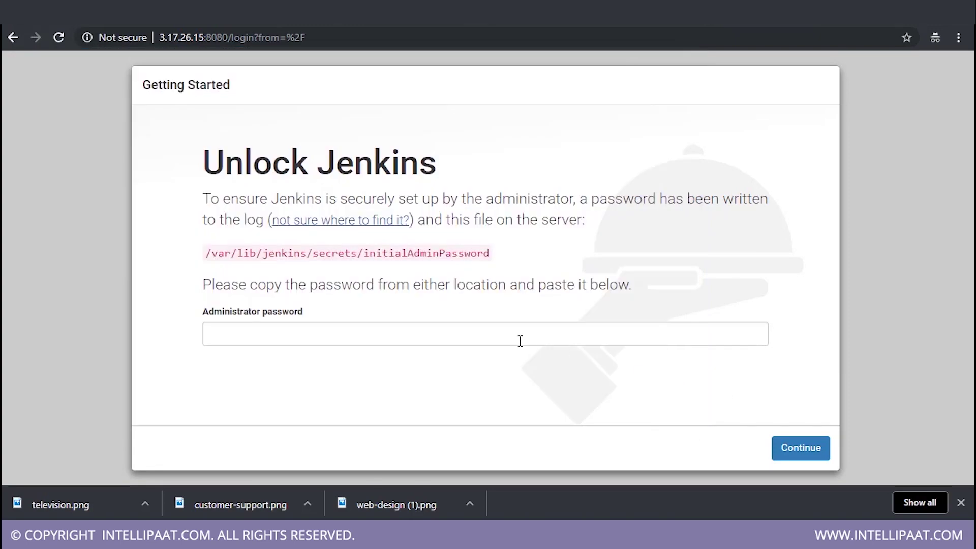
{"action": "left_click", "coordinate": [518, 341]}
{"action": "key", "text": "ctrl+v"}
{"action": "left_click", "coordinate": [782, 453]}
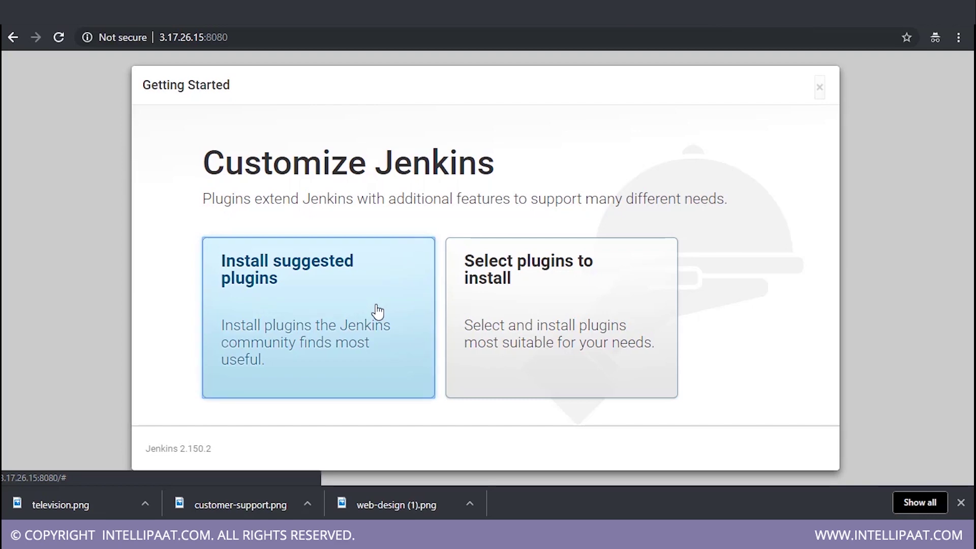
{"action": "left_click", "coordinate": [377, 311]}
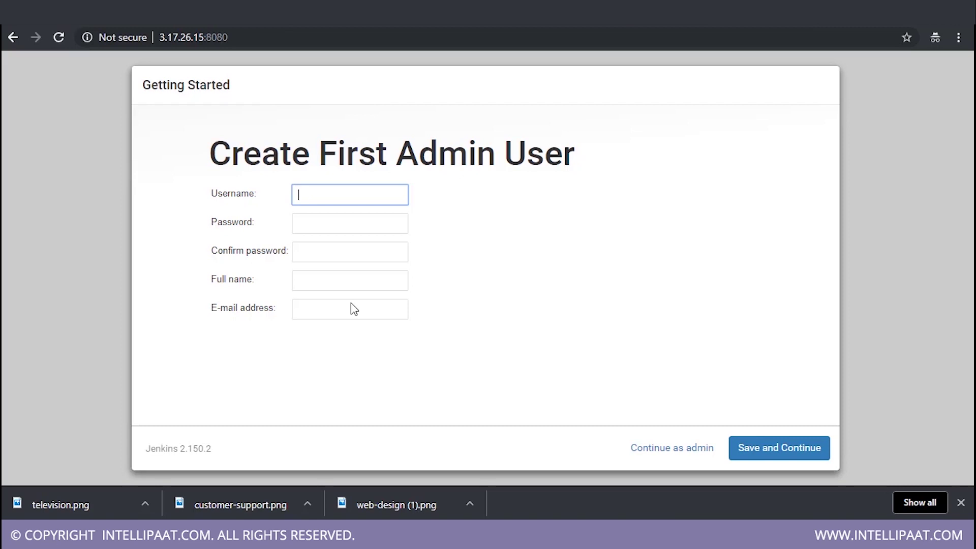
{"action": "type", "text": "intellip"}
{"action": "type", "text": "aat"}
Step: Fill in username, password, confirmation, full name and e-mail, then save the user
{"action": "key", "text": "Tab"}
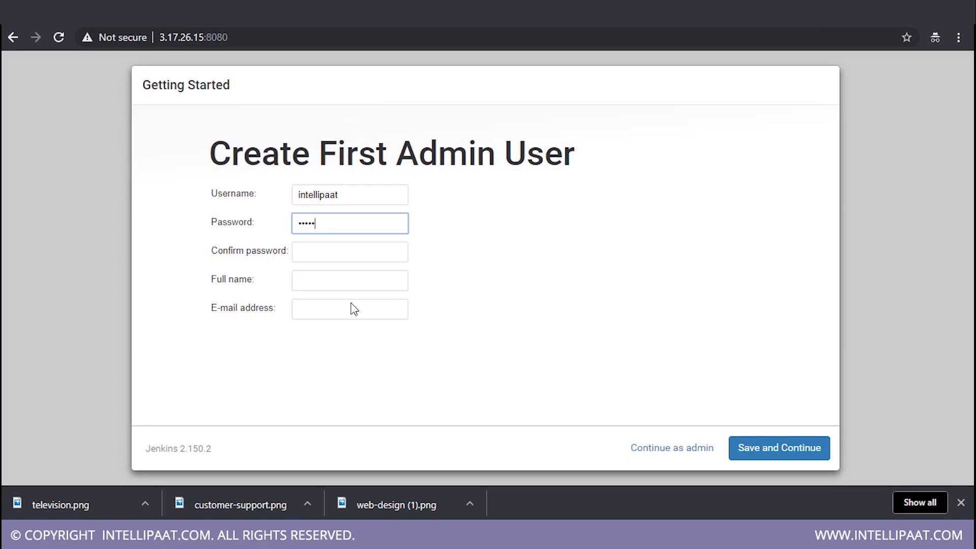
{"action": "key", "text": "Tab"}
{"action": "key", "text": "Tab"}
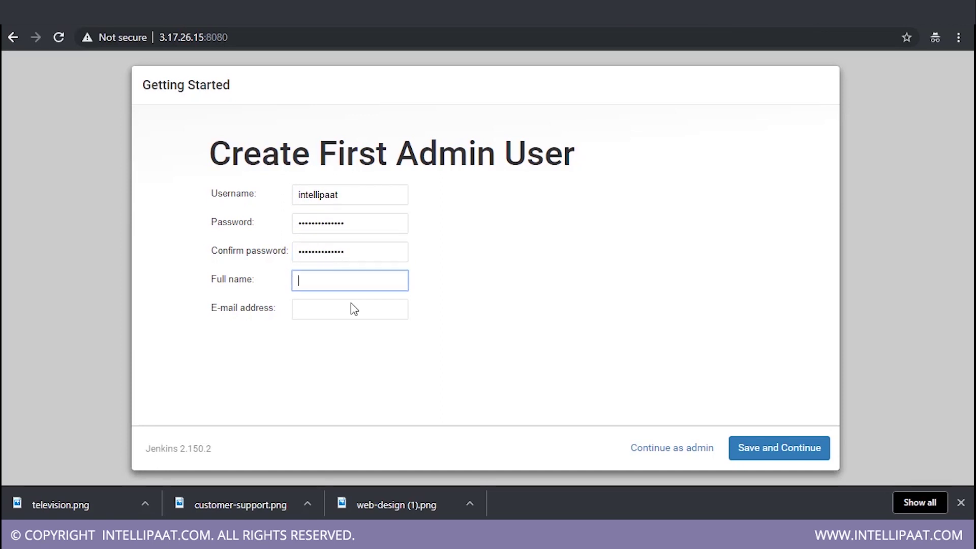
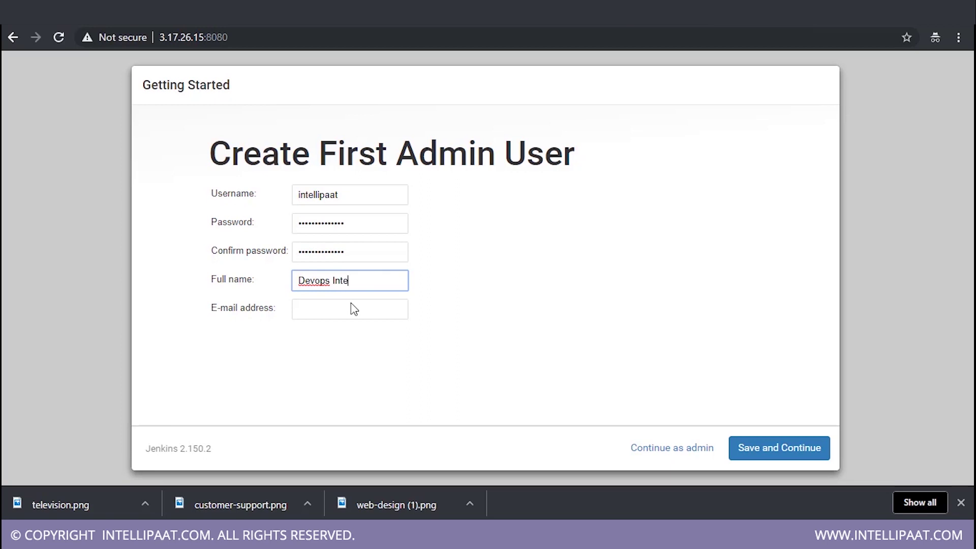
{"action": "key", "text": "Tab"}
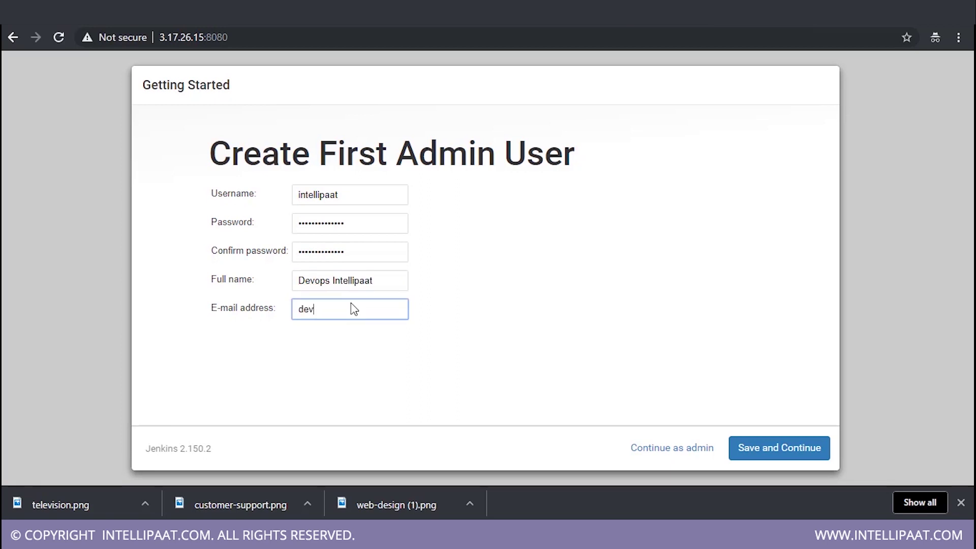
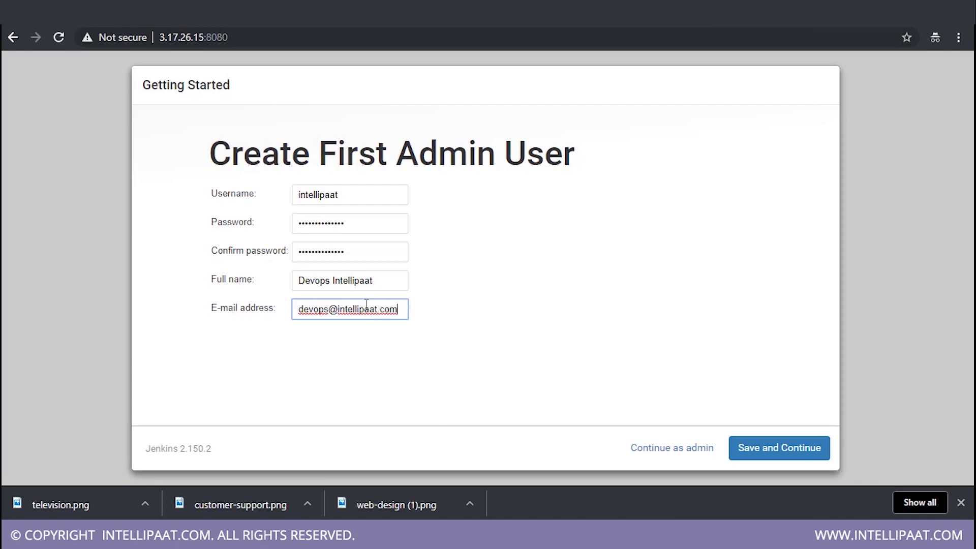
{"action": "left_click", "coordinate": [751, 453]}
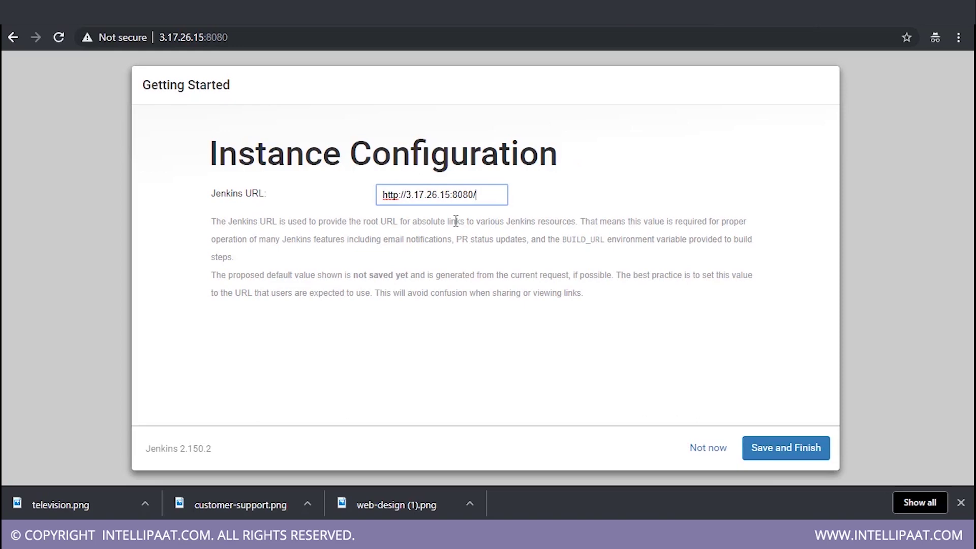
Step: Save the proposed instance URL, finish setup and start using Jenkins
{"action": "left_click", "coordinate": [773, 453]}
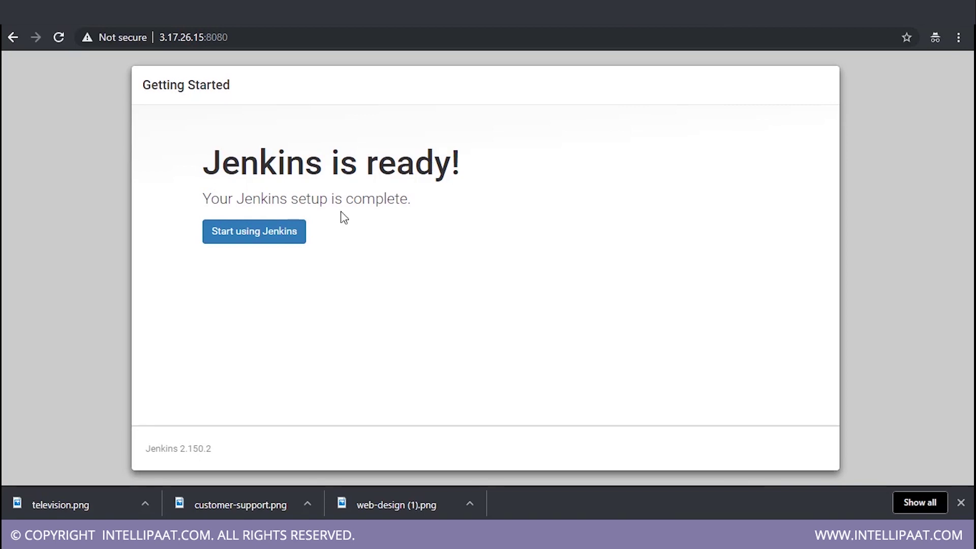
{"action": "left_click", "coordinate": [279, 245]}
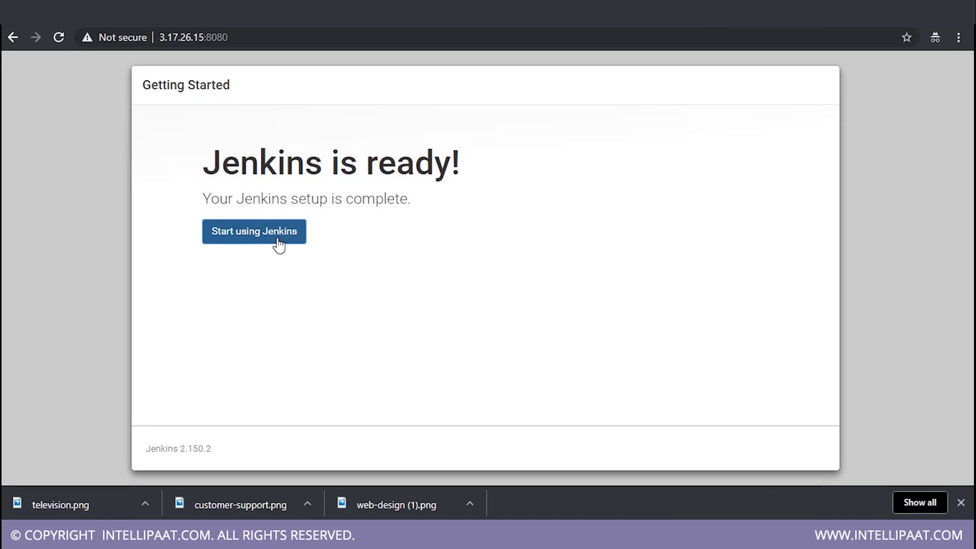